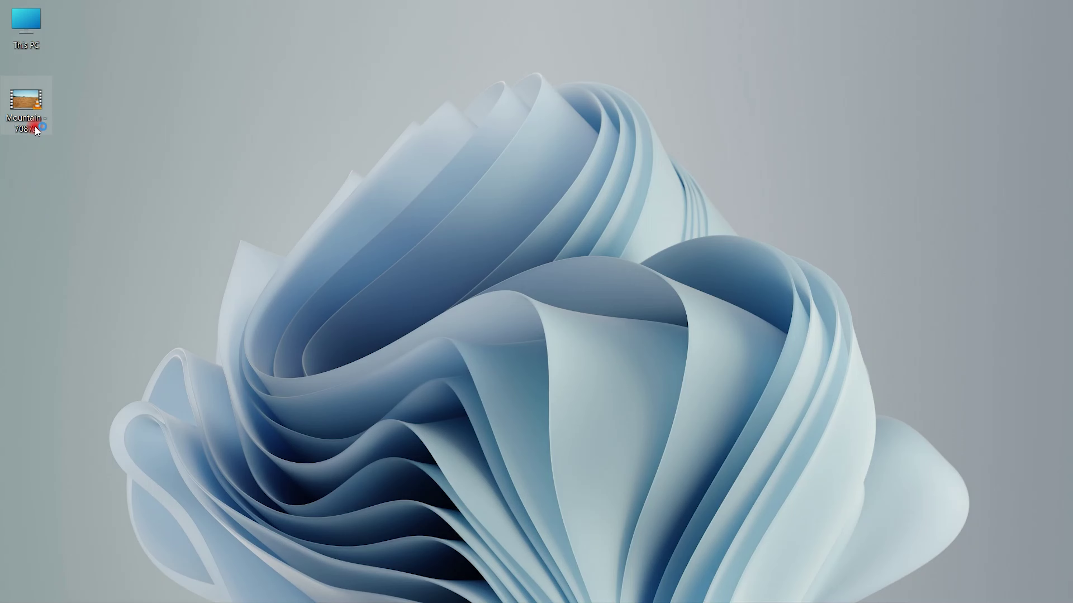
Play the Mountain video fullscreen in VLC, close it, and bring up its desktop file's context menu
{"action": "double_click", "coordinate": [36, 129]}
{"action": "double_click", "coordinate": [34, 126]}
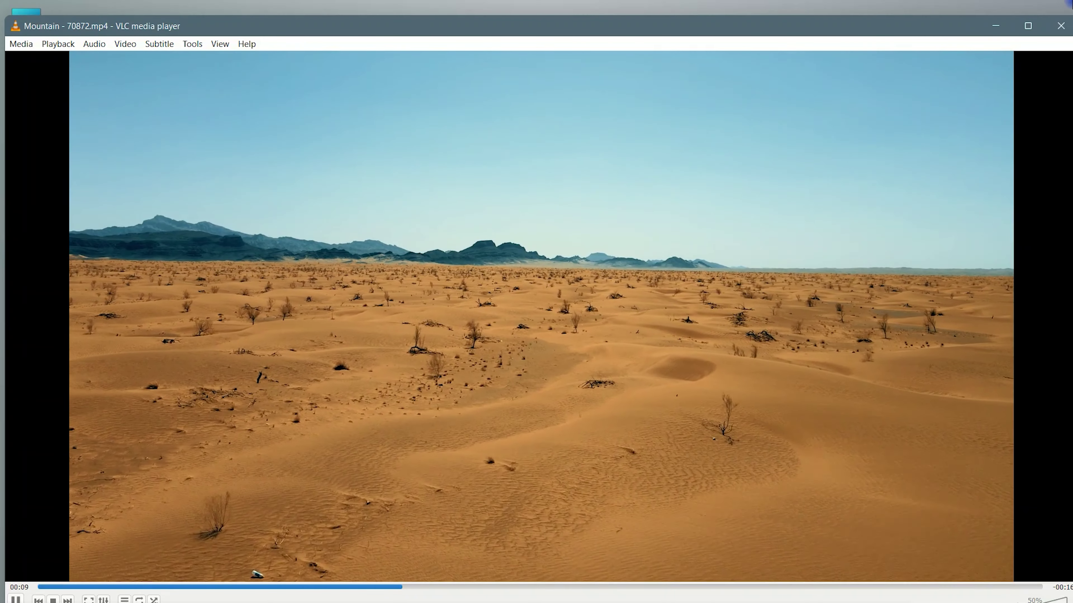
{"action": "key", "text": "alt+F4"}
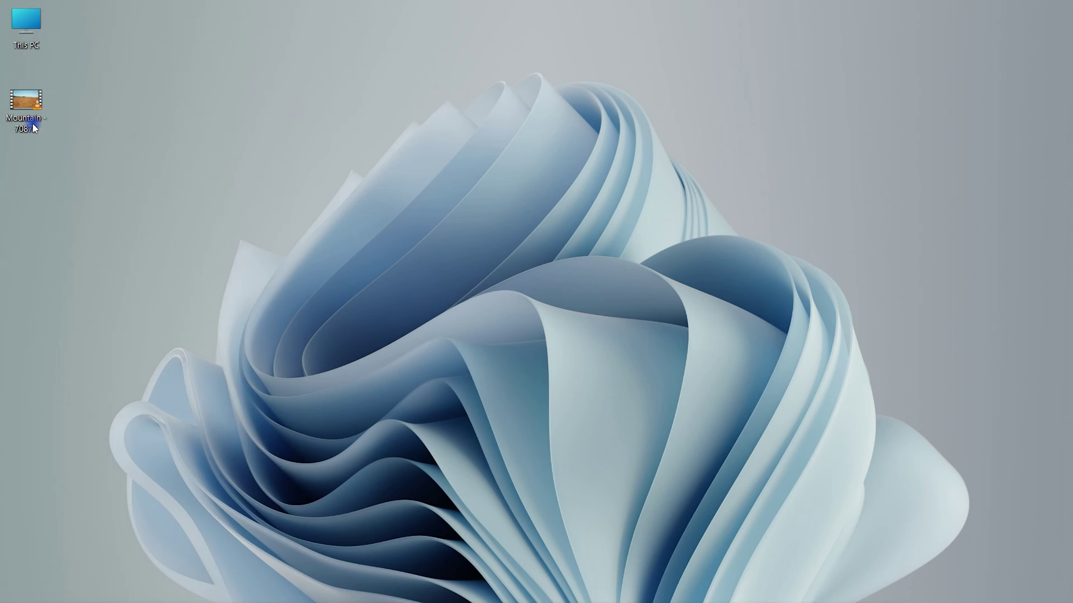
{"action": "right_click", "coordinate": [34, 126]}
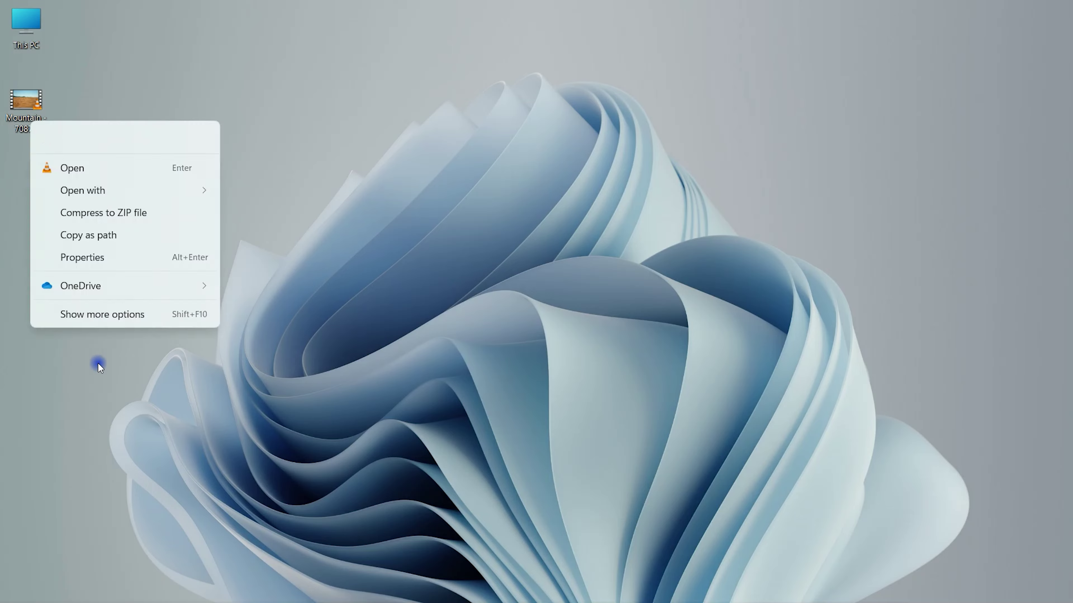
Check in Properties that the Mountain video is 40.2 MB, then cancel
{"action": "left_click", "coordinate": [108, 314]}
{"action": "left_click", "coordinate": [166, 593]}
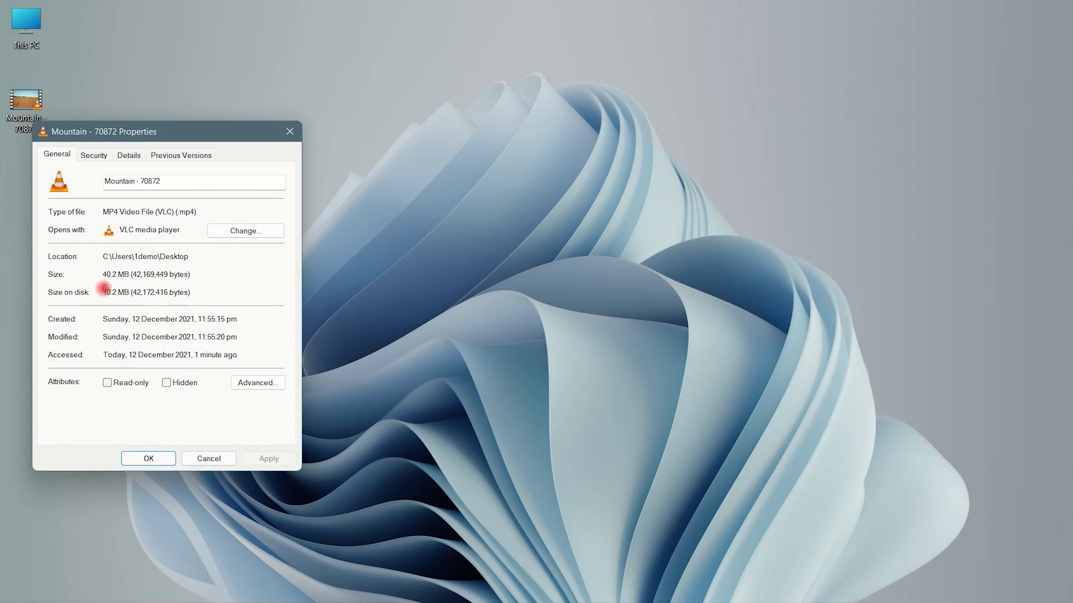
{"action": "double_click", "coordinate": [104, 290]}
{"action": "left_click", "coordinate": [218, 453]}
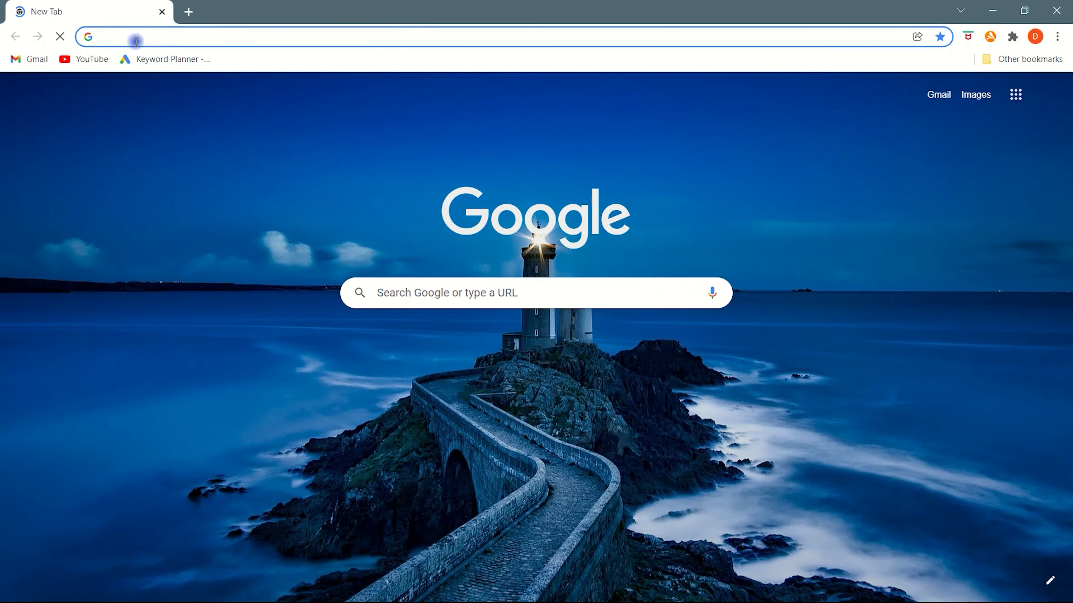
Go to handbrake.fr and download the HandBrake-1.4.2-x86_64-Win_GUI.exe Windows installer
{"action": "type", "text": "handbr"}
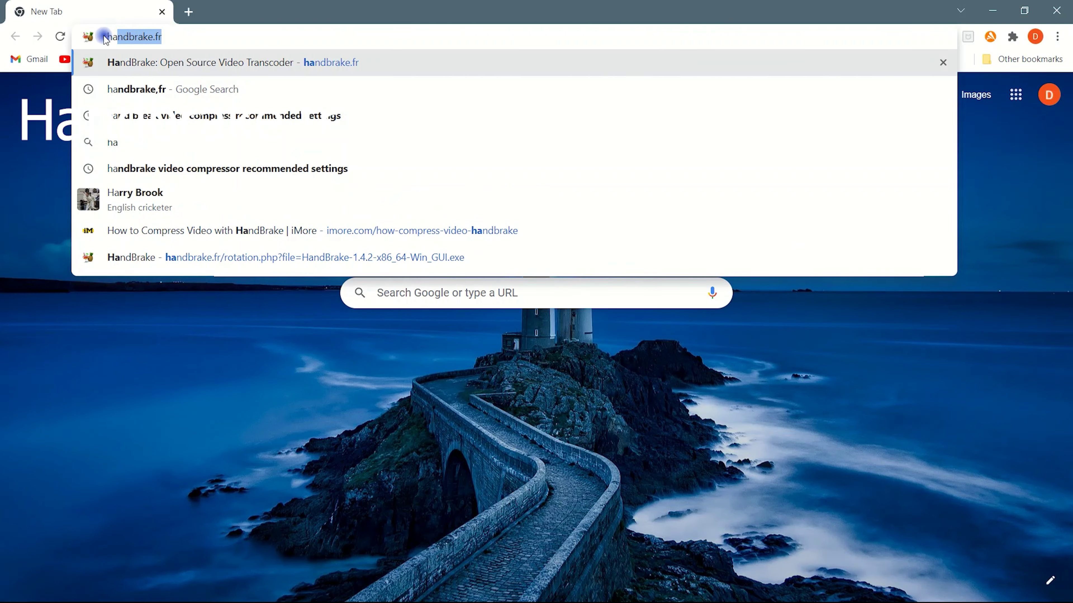
{"action": "type", "text": "ake.fr"}
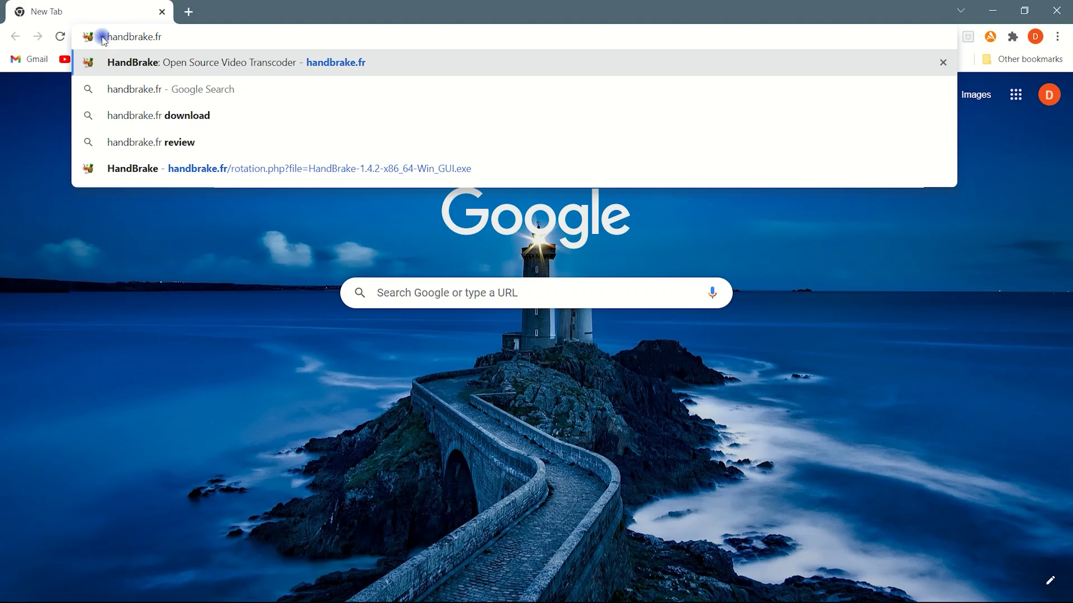
{"action": "key", "text": "Return"}
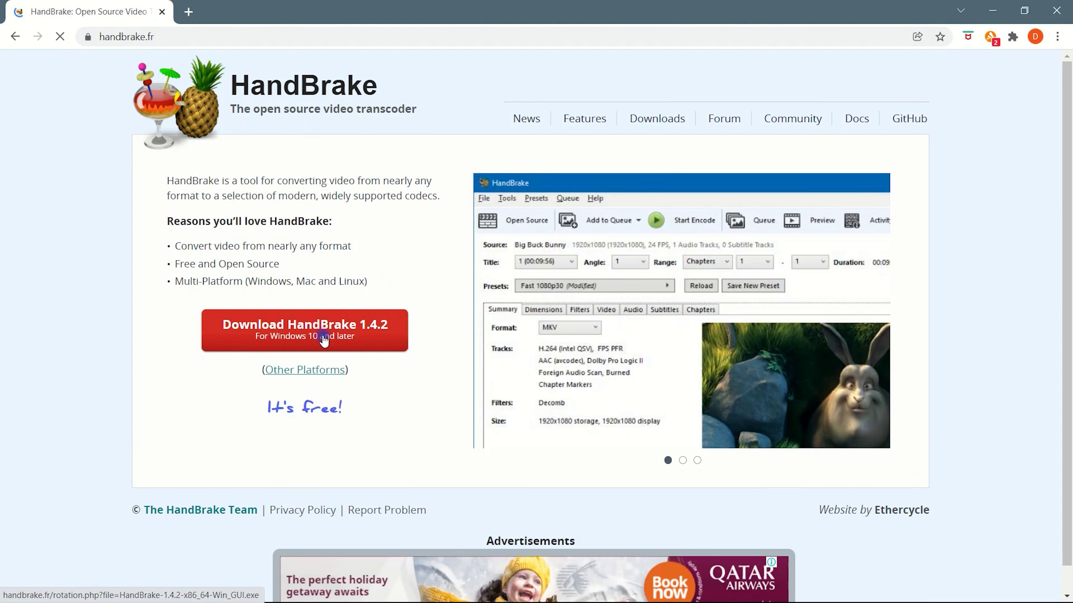
{"action": "left_click", "coordinate": [333, 346]}
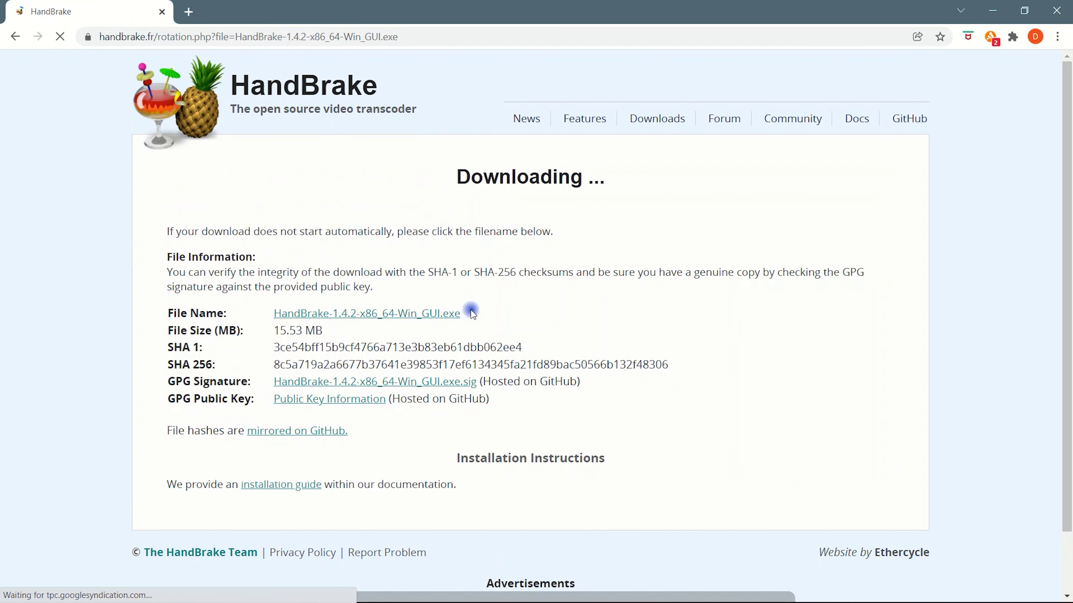
{"action": "left_click", "coordinate": [435, 315]}
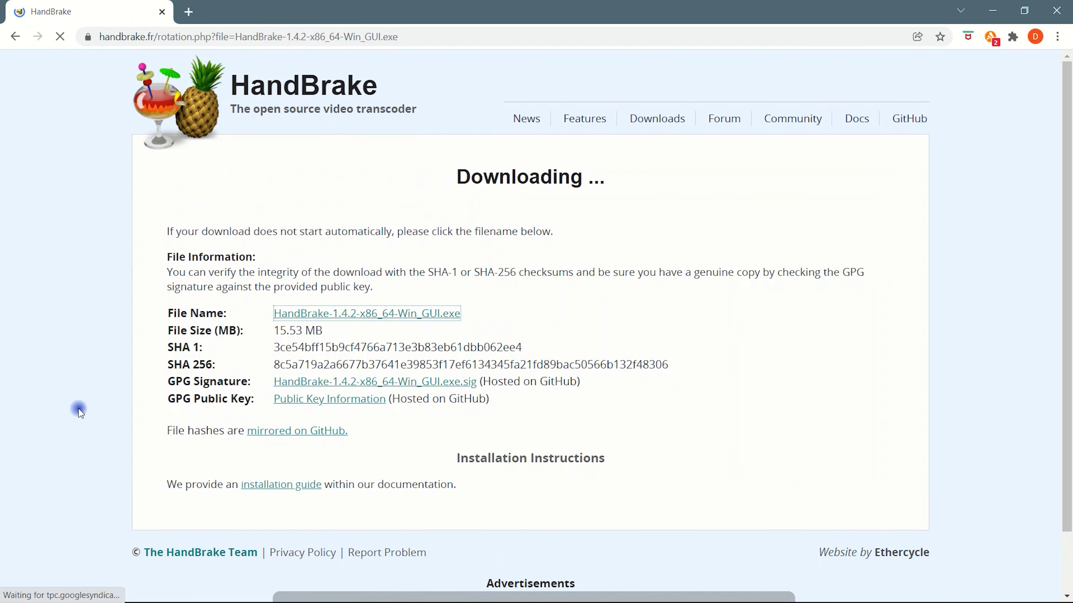
{"action": "left_click", "coordinate": [317, 312]}
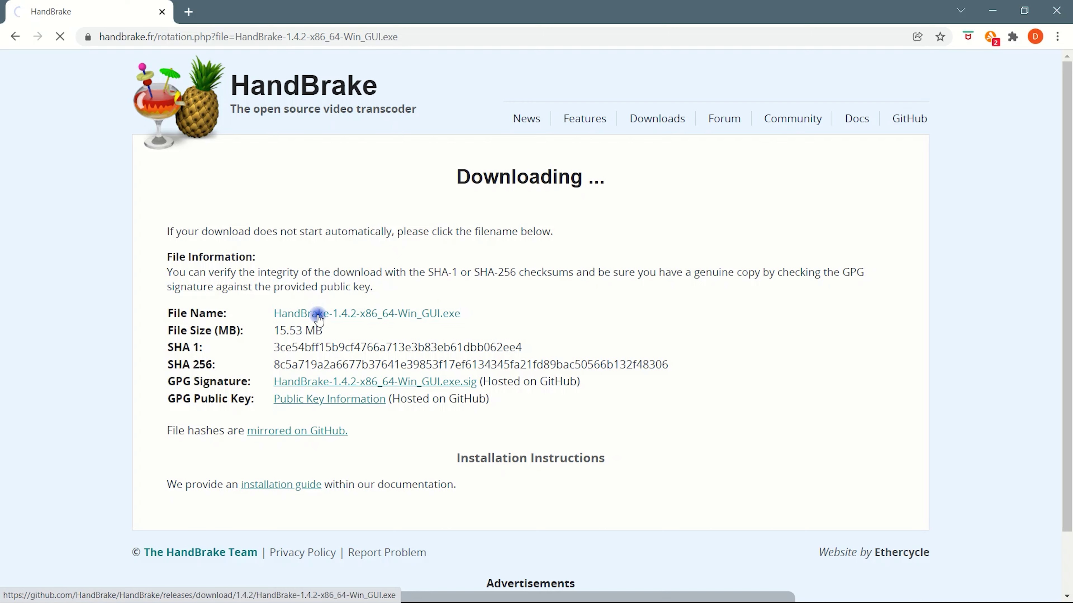
{"action": "left_click", "coordinate": [513, 366]}
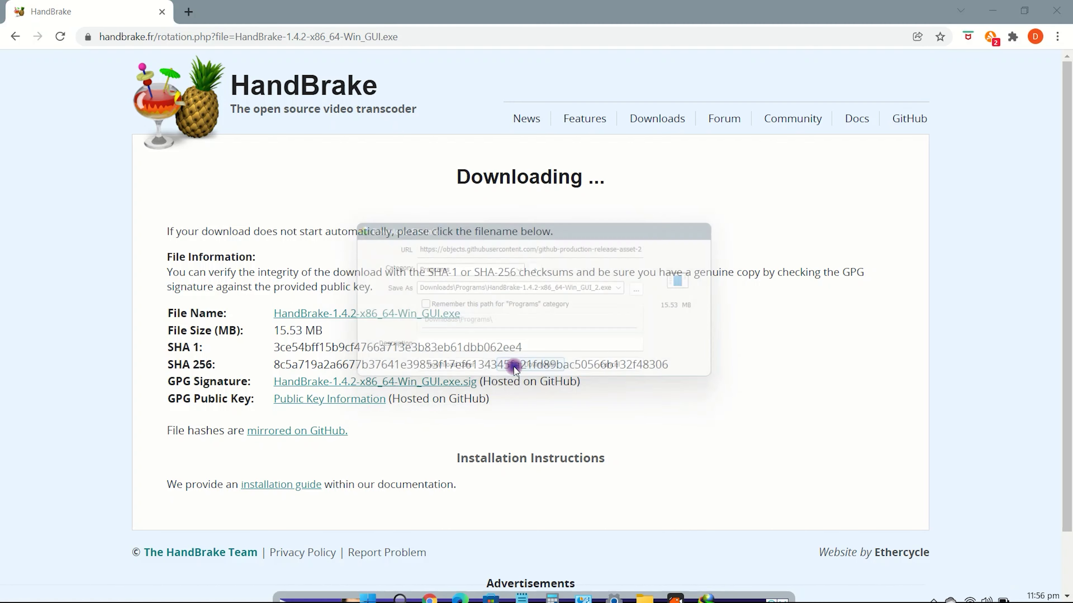
Close Chrome and run the HandBrake 1.4.2 installer with default settings through to Finish
{"action": "left_click", "coordinate": [1057, 10]}
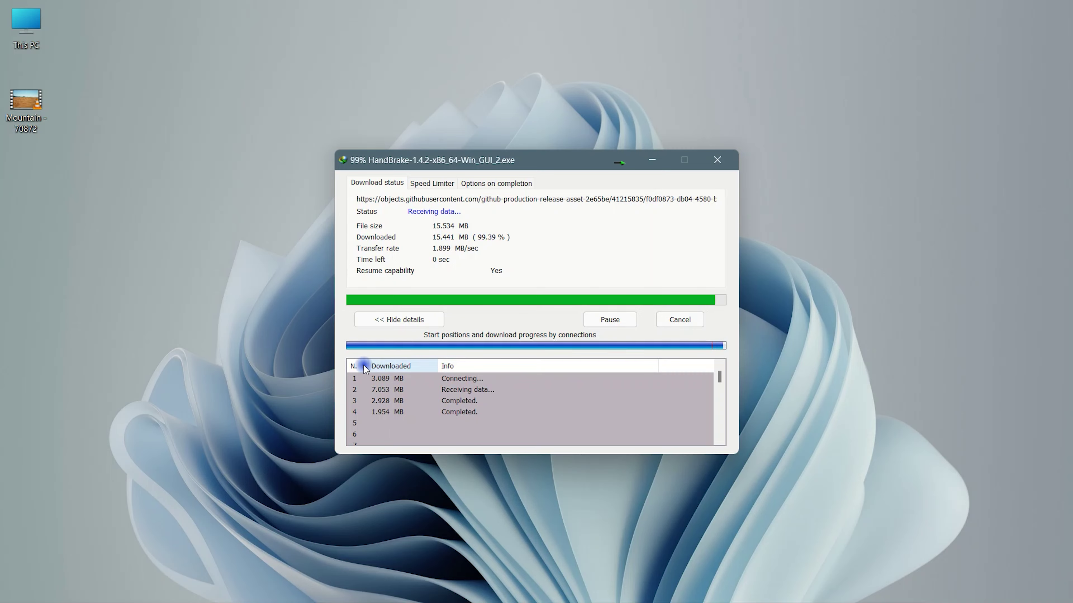
{"action": "left_click", "coordinate": [425, 352]}
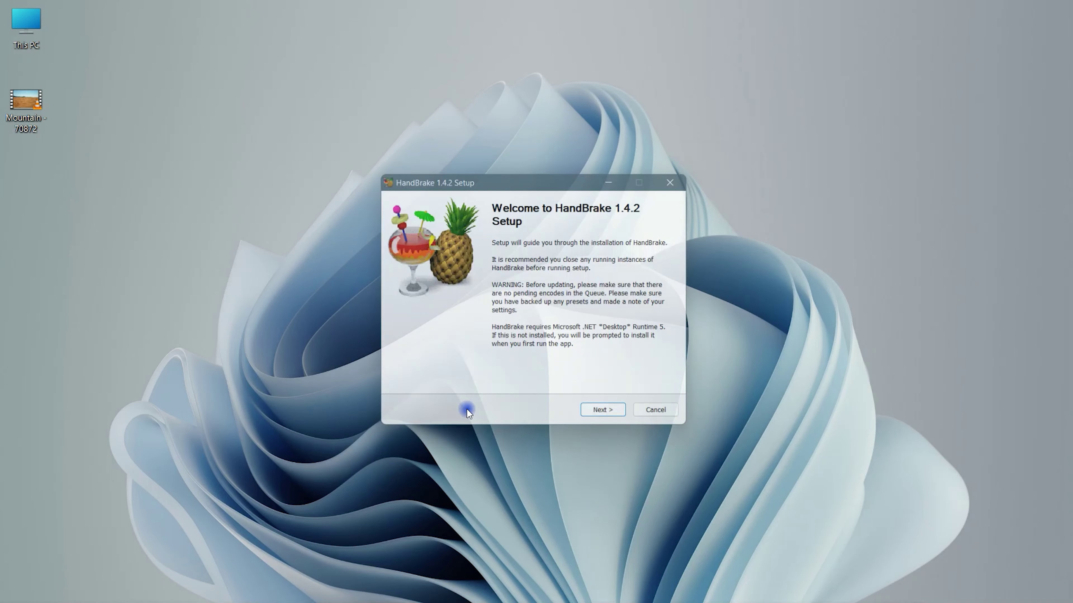
{"action": "left_click", "coordinate": [612, 417]}
{"action": "left_click", "coordinate": [610, 419]}
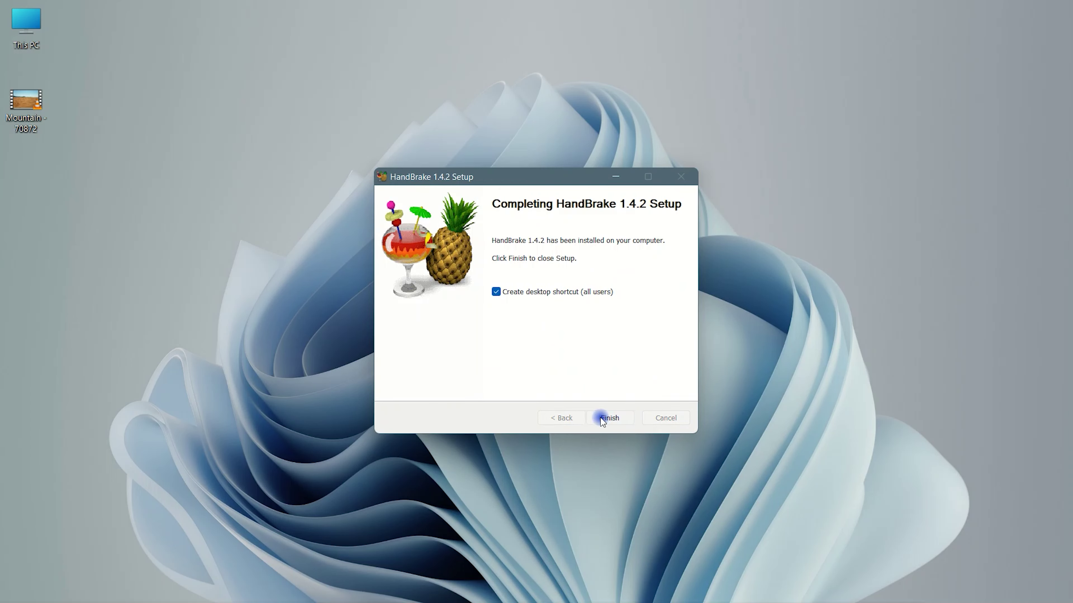
{"action": "left_click", "coordinate": [602, 420]}
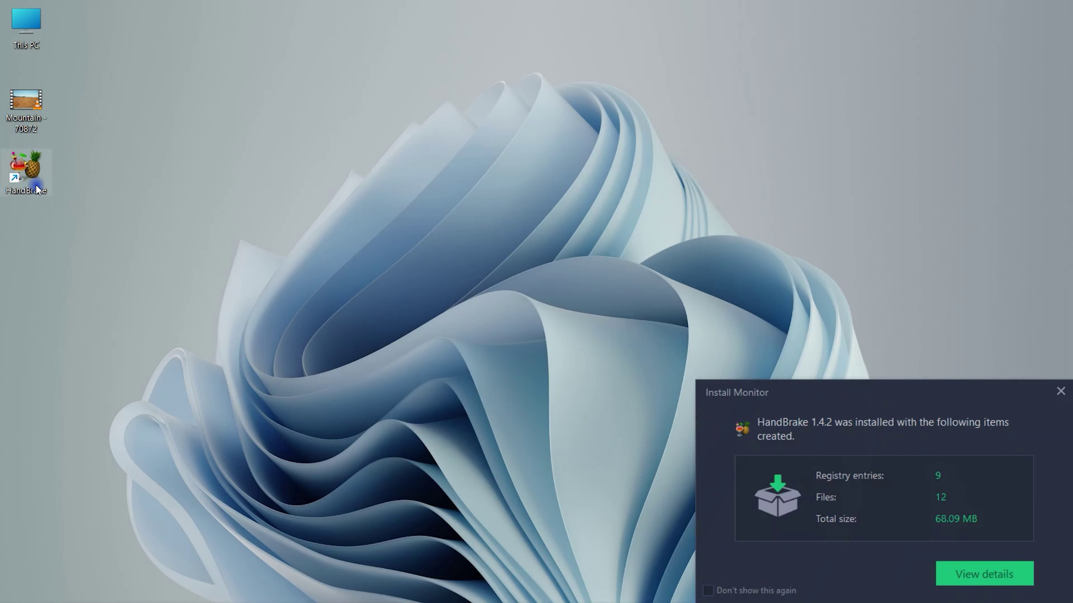
{"action": "left_click", "coordinate": [1061, 393]}
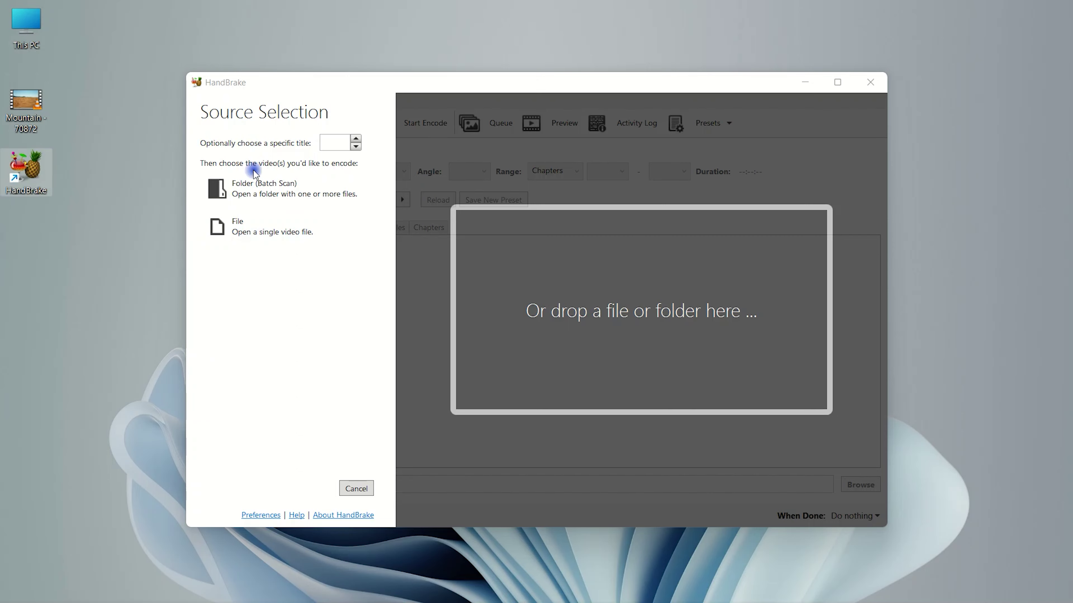
Drag the Mountain - 70872 video into HandBrake as its source and open the presets list
{"action": "left_click_drag", "start_coordinate": [23, 114], "coordinate": [601, 270]}
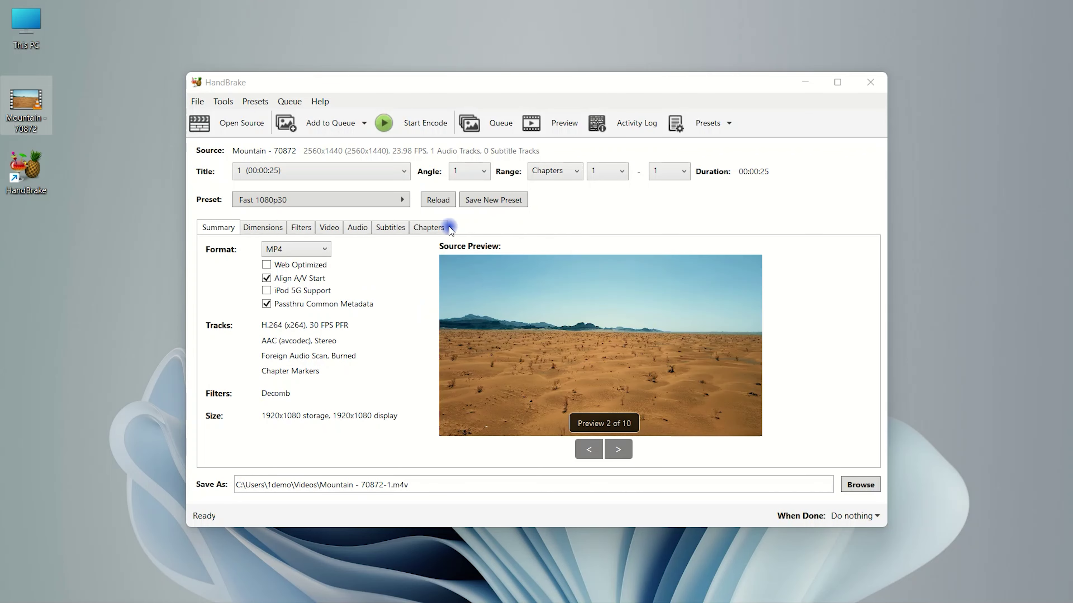
{"action": "left_click", "coordinate": [393, 203]}
Close the presets list unchanged, keep MP4 as the output format, and show the Video settings
{"action": "mouse_move", "coordinate": [477, 220]}
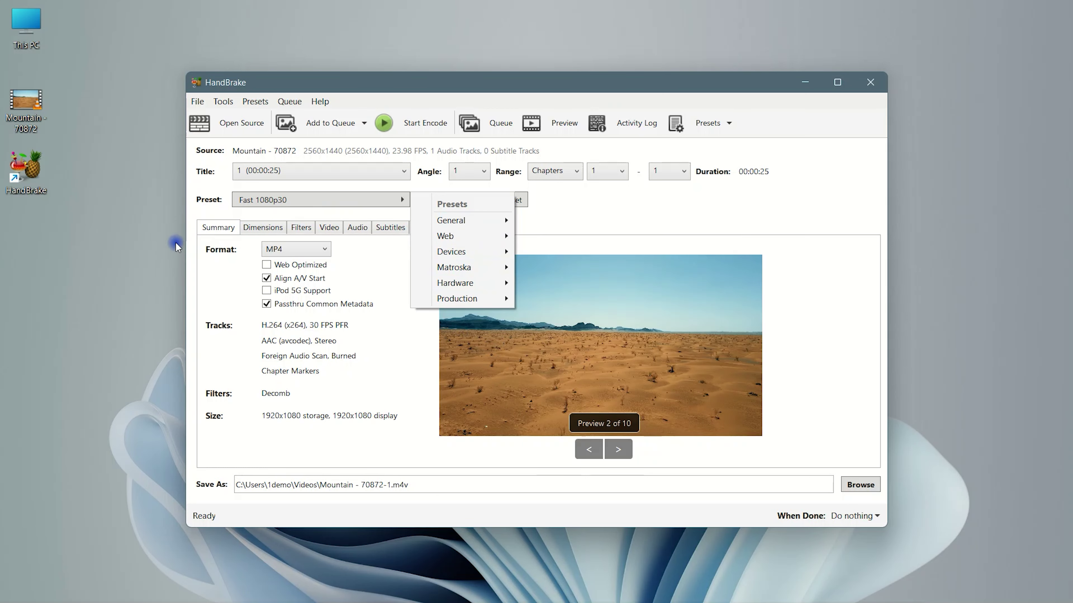
{"action": "left_click", "coordinate": [217, 211]}
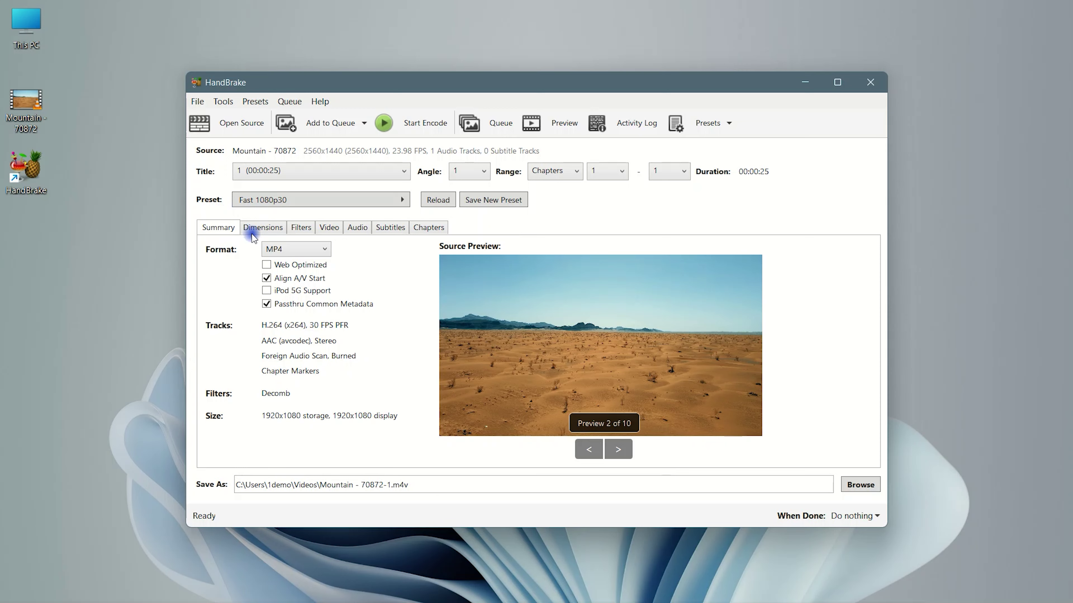
{"action": "left_click", "coordinate": [282, 254]}
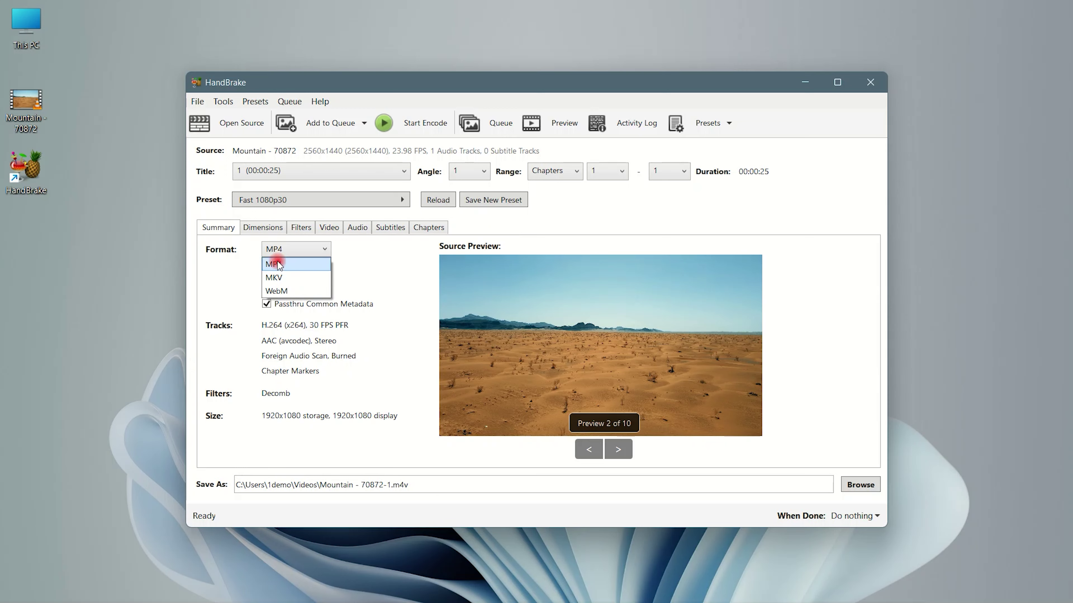
{"action": "left_click", "coordinate": [278, 264]}
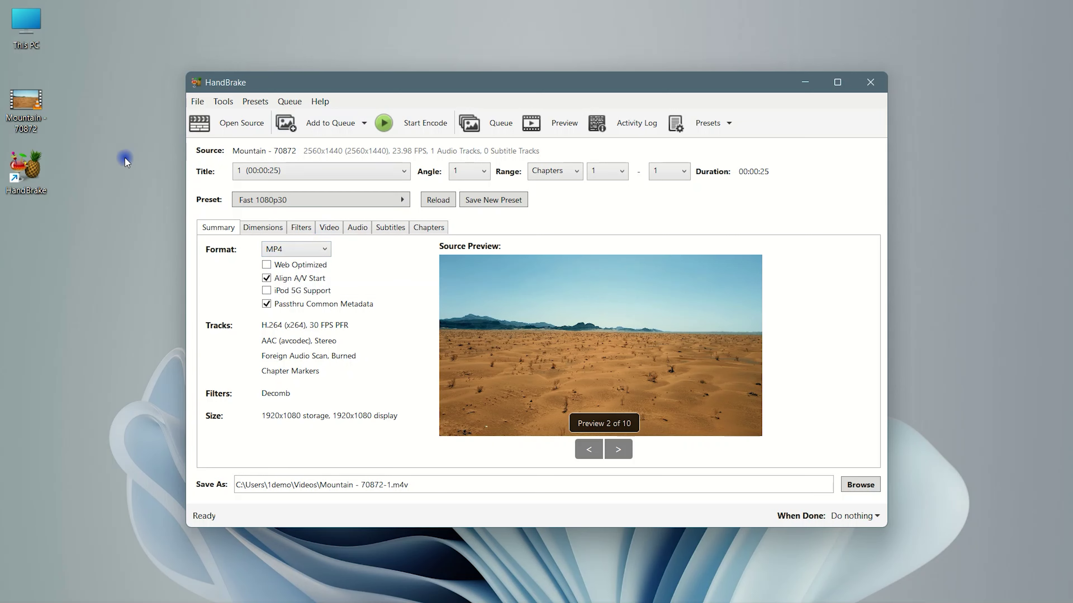
{"action": "left_click", "coordinate": [339, 232]}
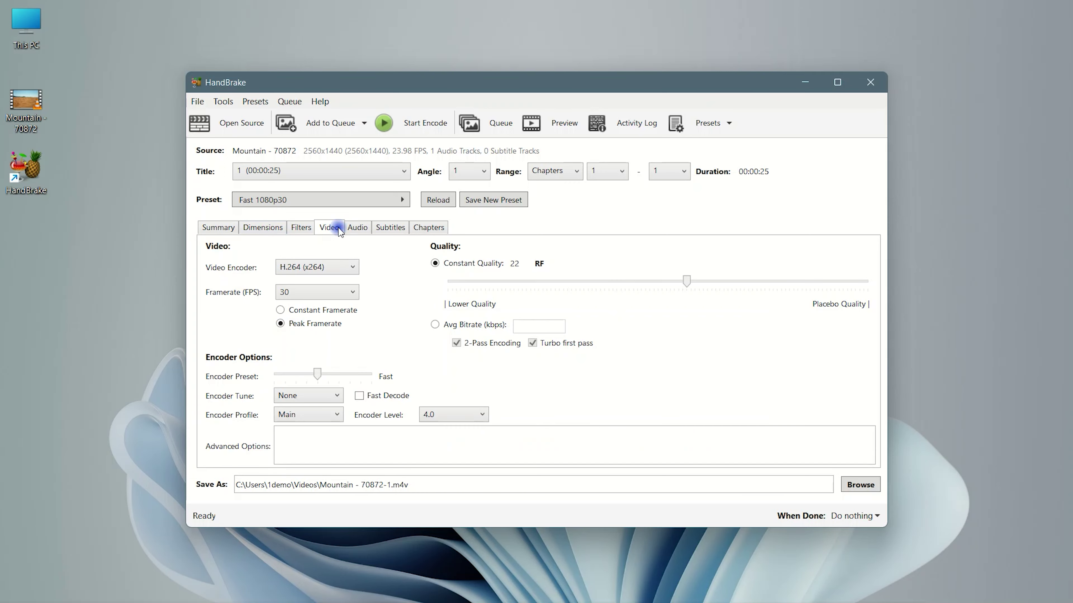
Keep the H.264 (x264) encoder and drag the Constant Quality RF slider for a smaller file
{"action": "left_click", "coordinate": [333, 267]}
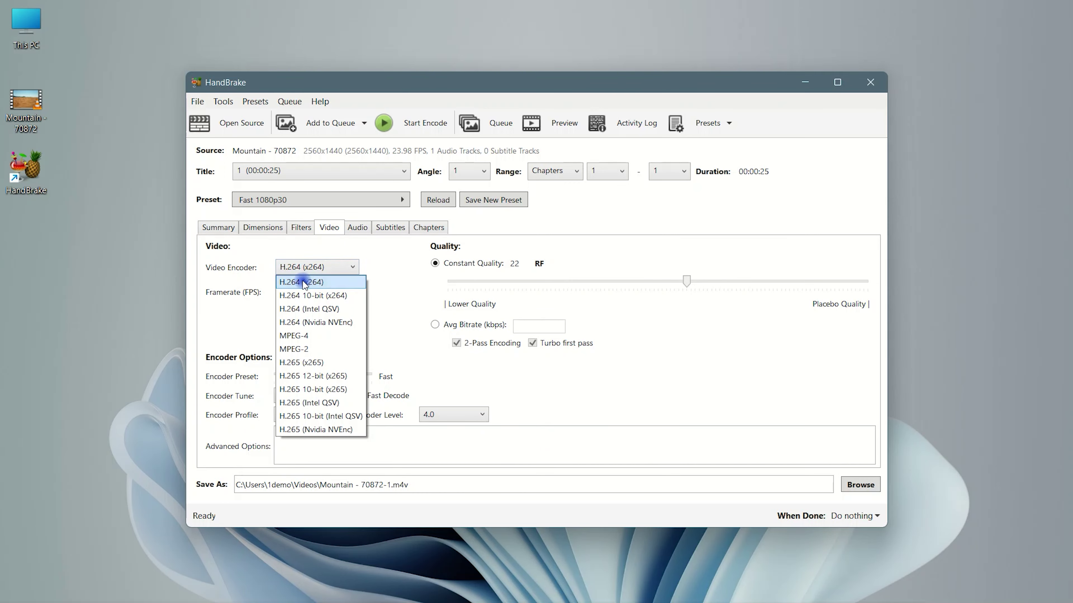
{"action": "left_click", "coordinate": [286, 282]}
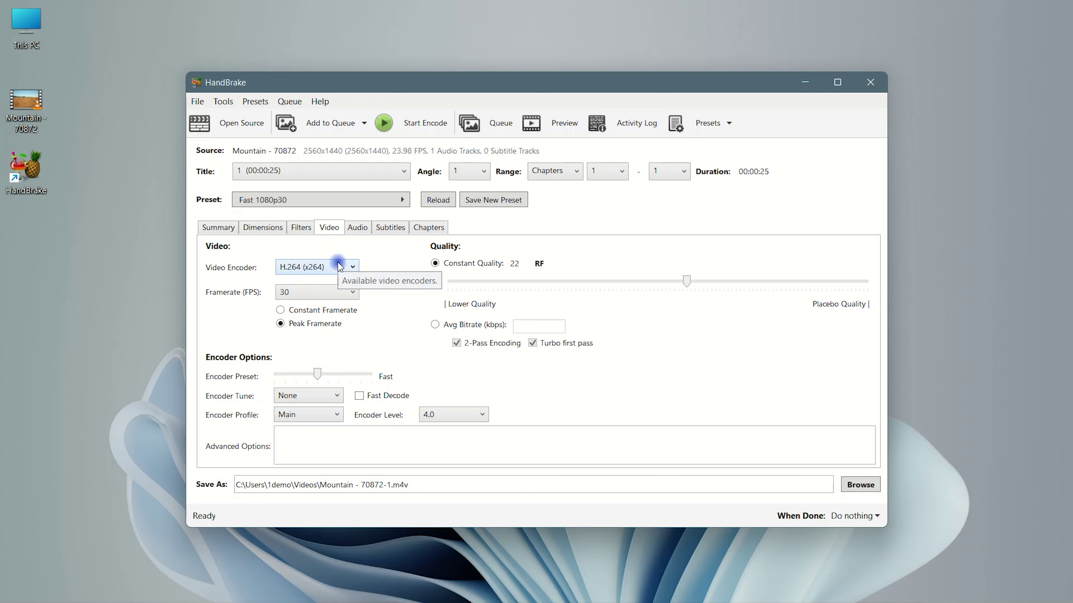
{"action": "left_click", "coordinate": [683, 284]}
{"action": "left_click_drag", "start_coordinate": [680, 283], "coordinate": [825, 287]}
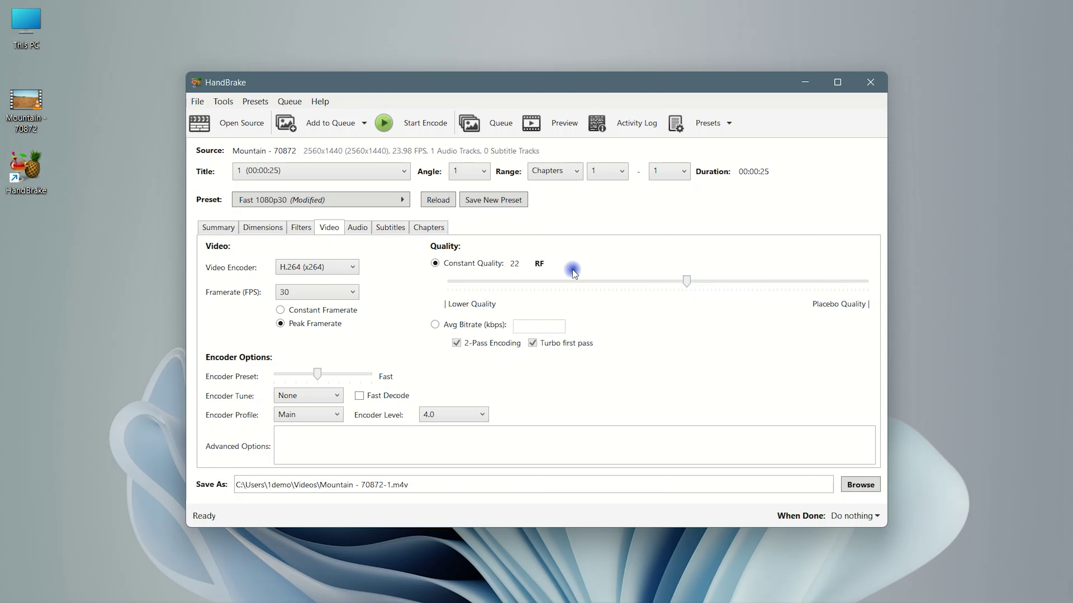
Keep the AAC audio track's bitrate at 160
{"action": "left_click", "coordinate": [365, 229]}
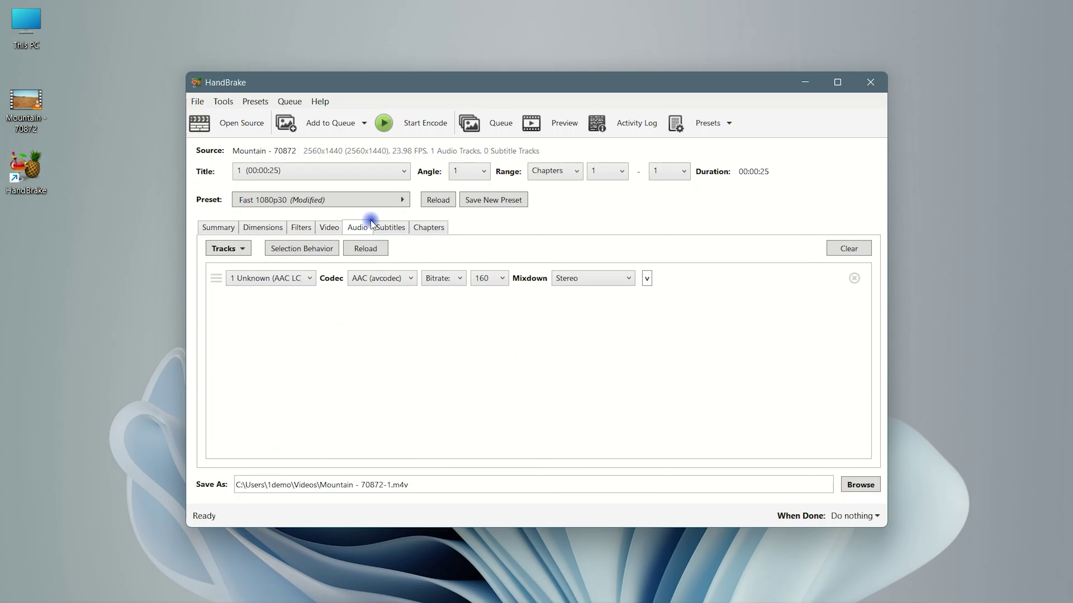
{"action": "left_click", "coordinate": [484, 278]}
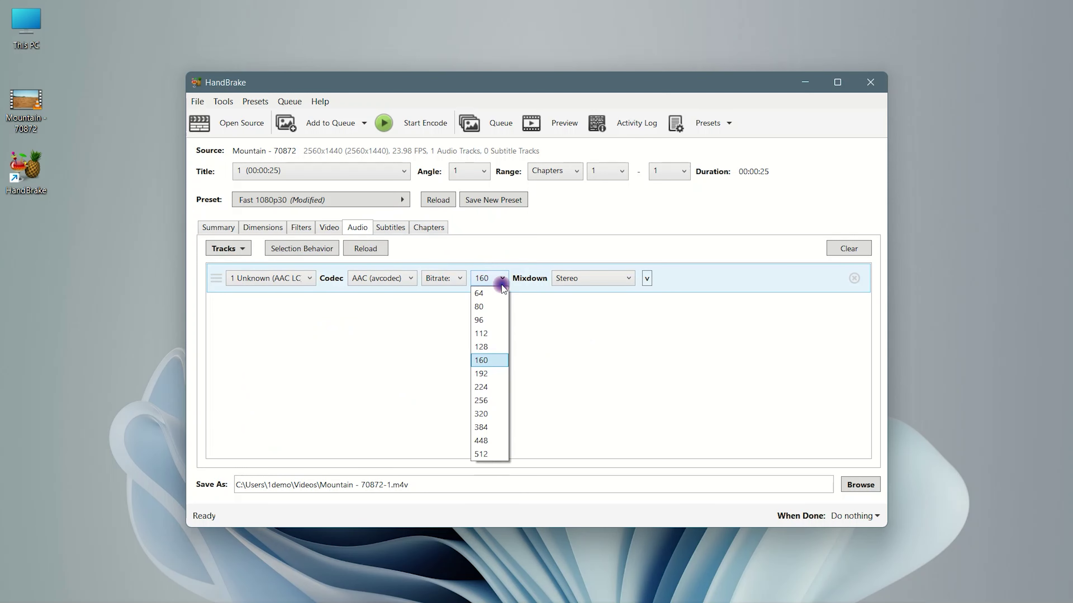
{"action": "left_click", "coordinate": [484, 361]}
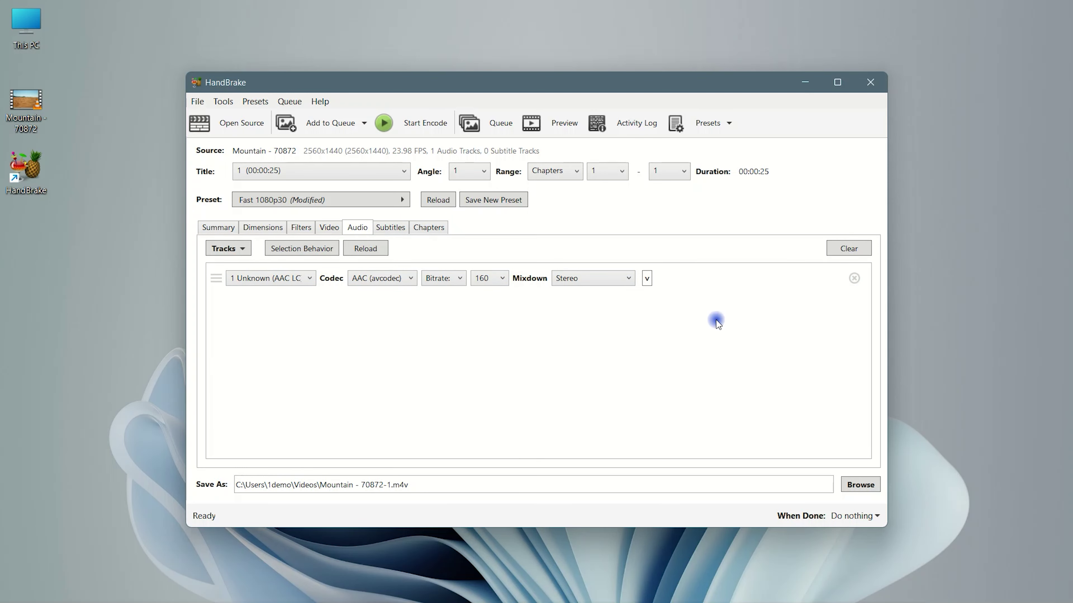
Set the output destination to the Desktop with the file name Mountain 2 70872-1.m4v
{"action": "left_click", "coordinate": [864, 485]}
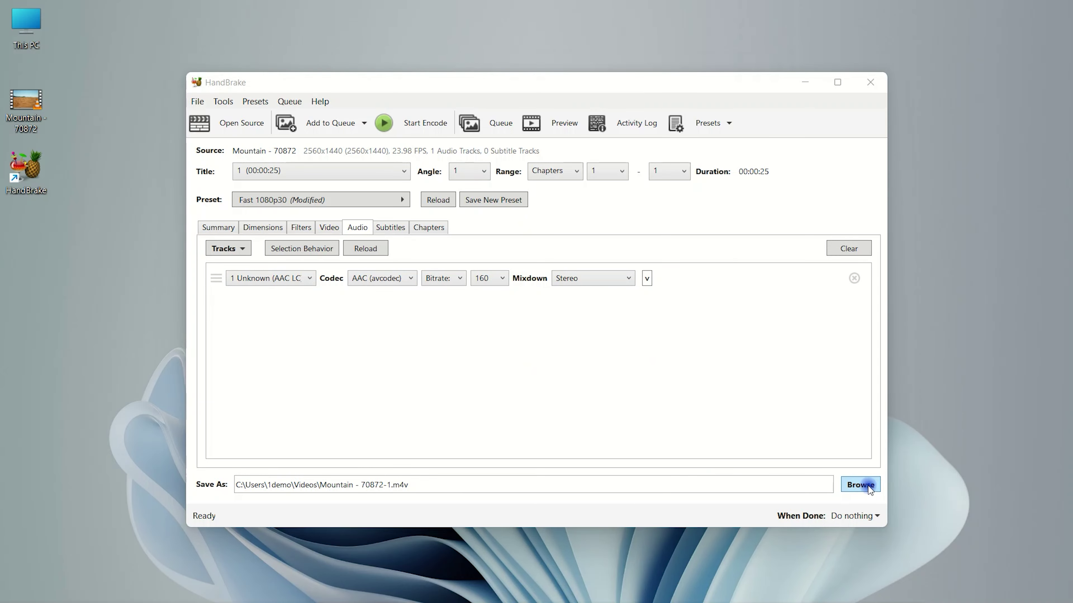
{"action": "left_click", "coordinate": [312, 354]}
{"action": "left_click", "coordinate": [317, 354]}
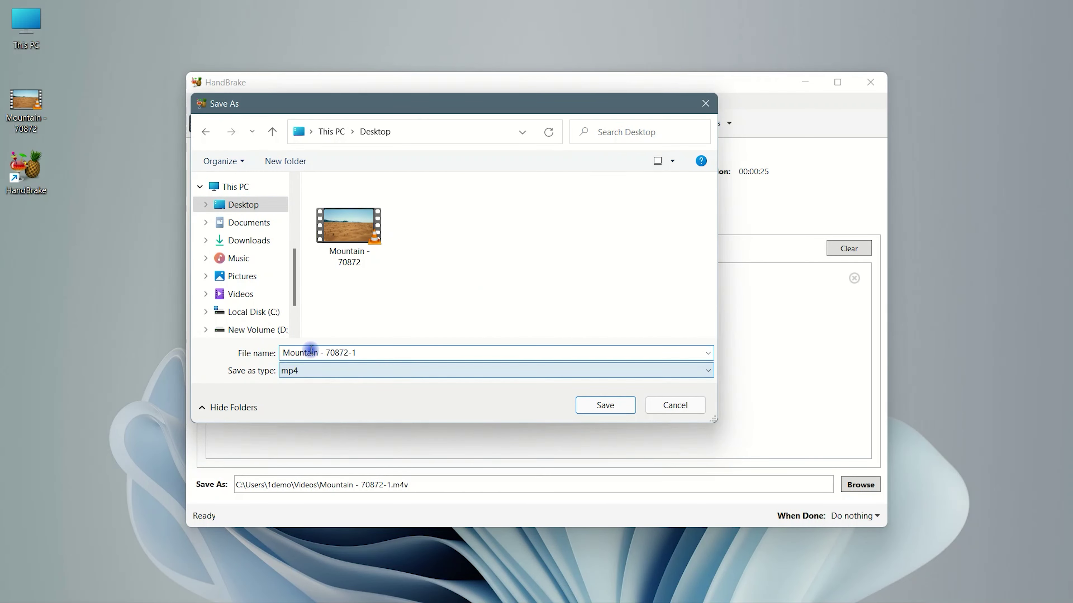
{"action": "key", "text": "BackSpace"}
{"action": "type", "text": "2"}
{"action": "left_click", "coordinate": [629, 405]}
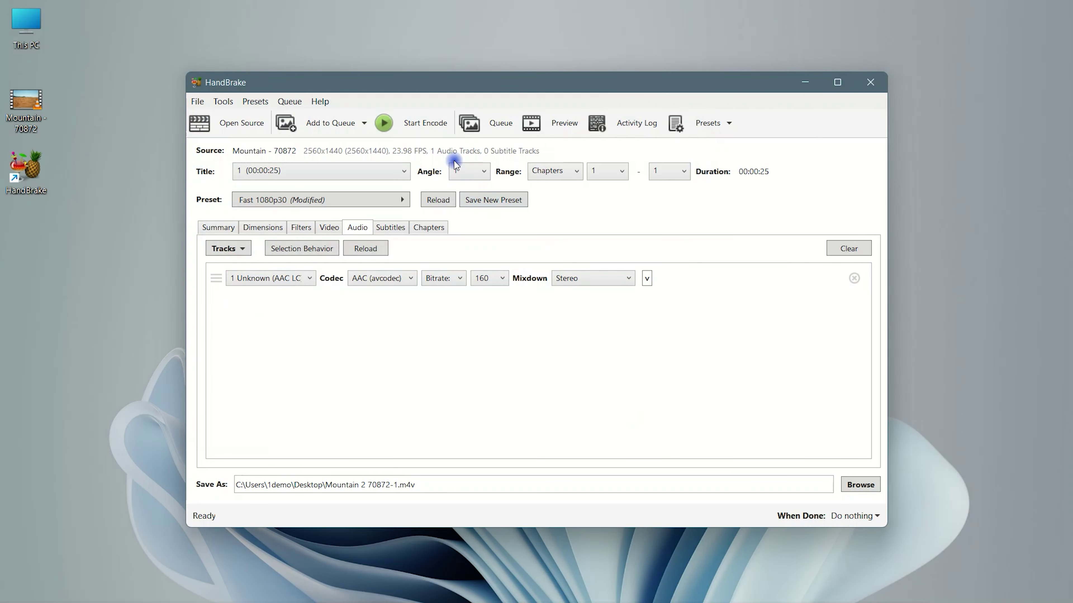
Start the encode and let it run until the queue reports finished
{"action": "left_click", "coordinate": [386, 123]}
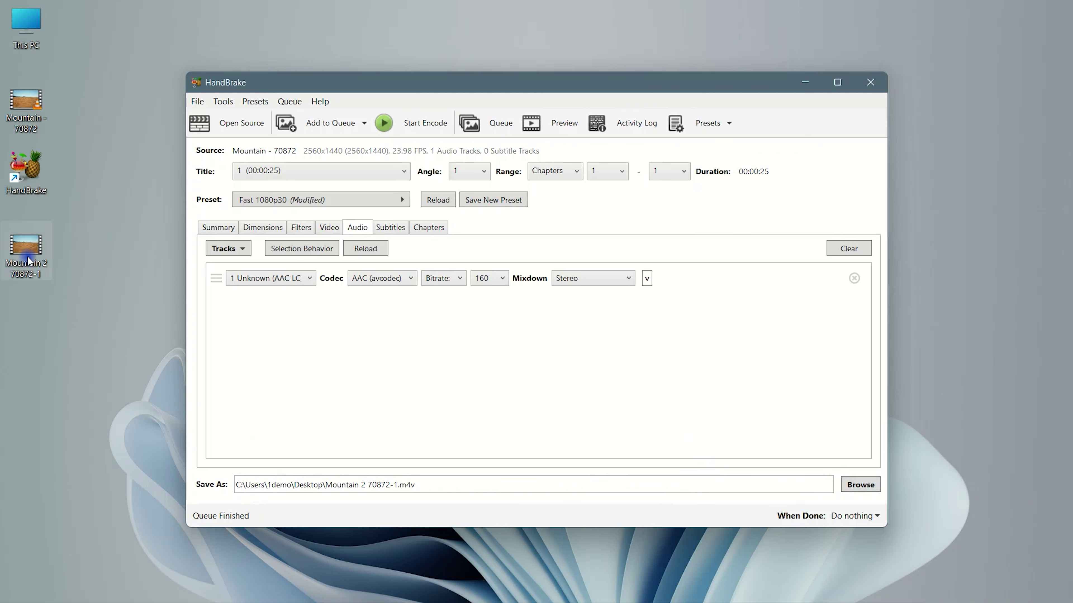
Minimize HandBrake and view Properties of Mountain 2 70872-1, showing 18.6 MB
{"action": "left_click", "coordinate": [805, 82]}
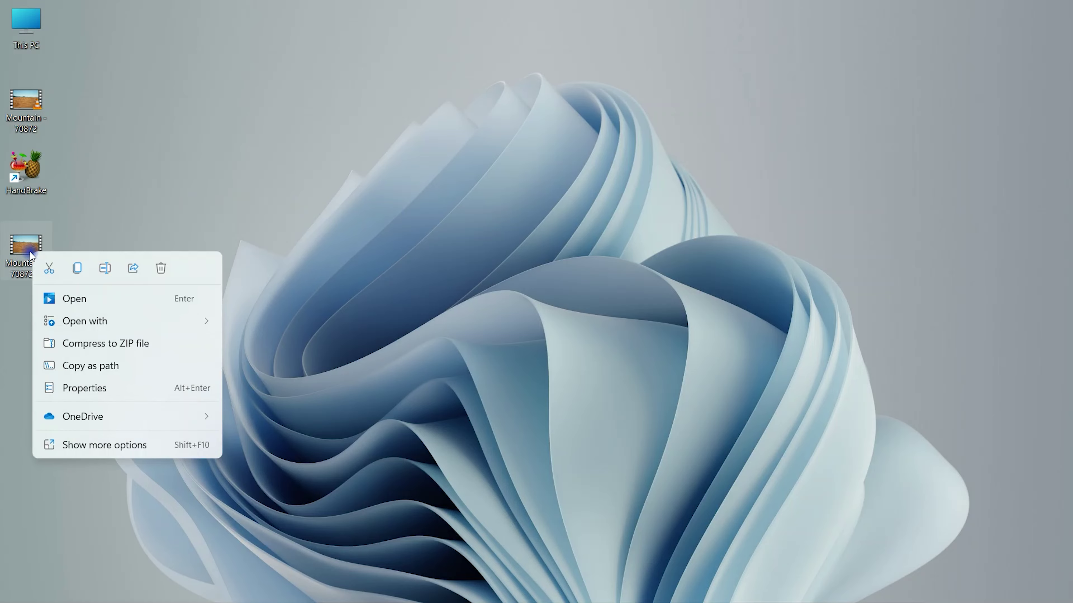
{"action": "left_click", "coordinate": [87, 445]}
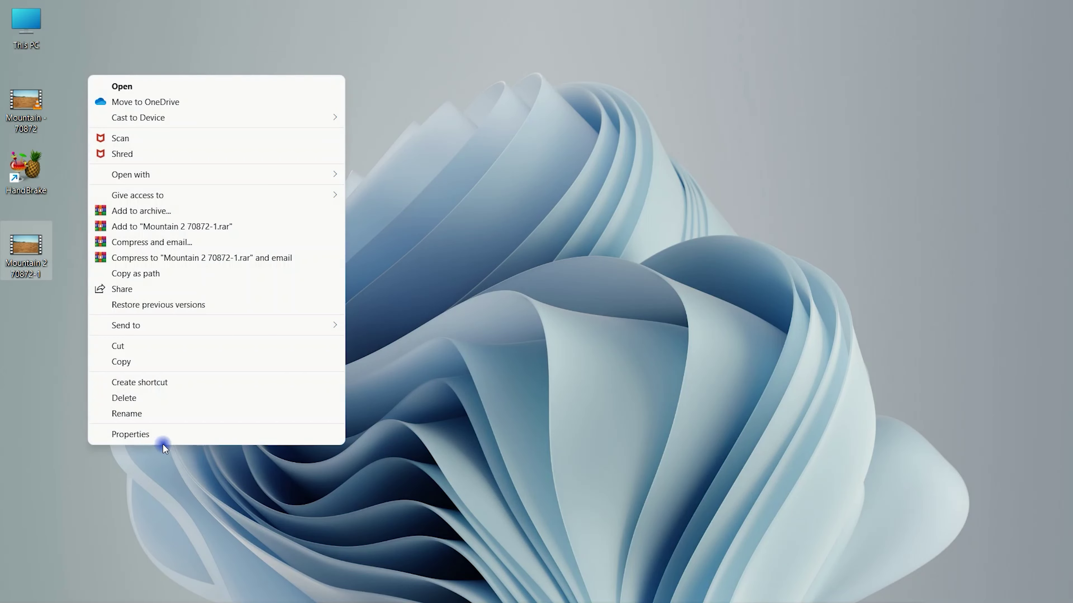
{"action": "left_click", "coordinate": [154, 437]}
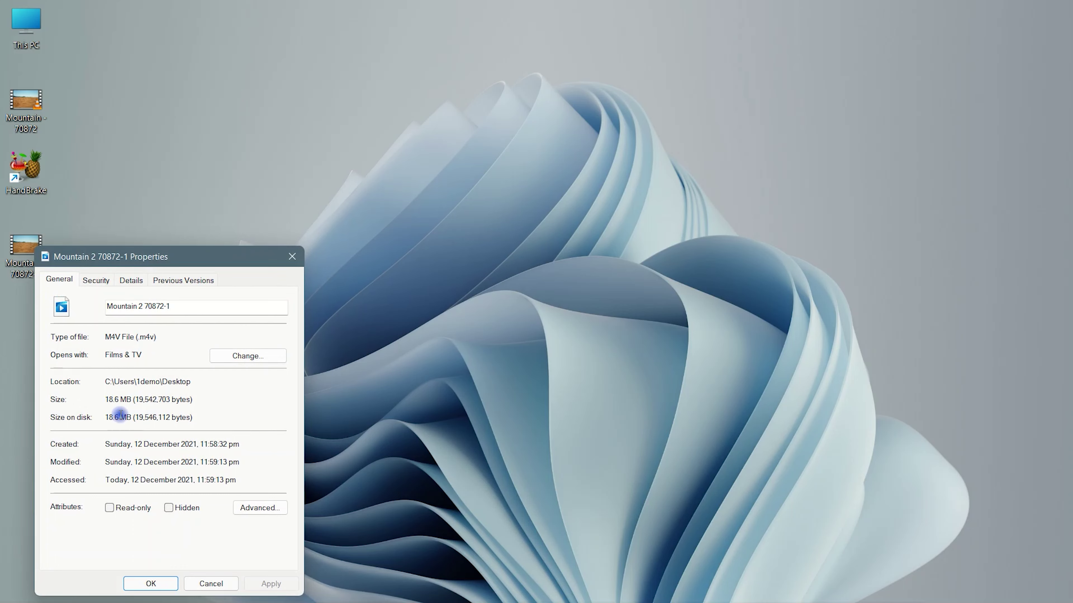